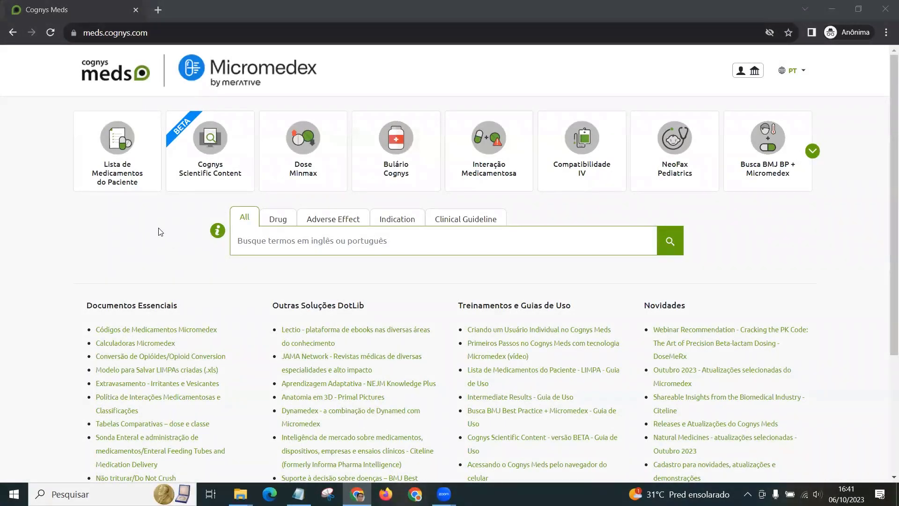
Step: Open the Dose Minmax tool and look over its Patient Data and Drug Data sections, leaving both expanded
click(314, 159)
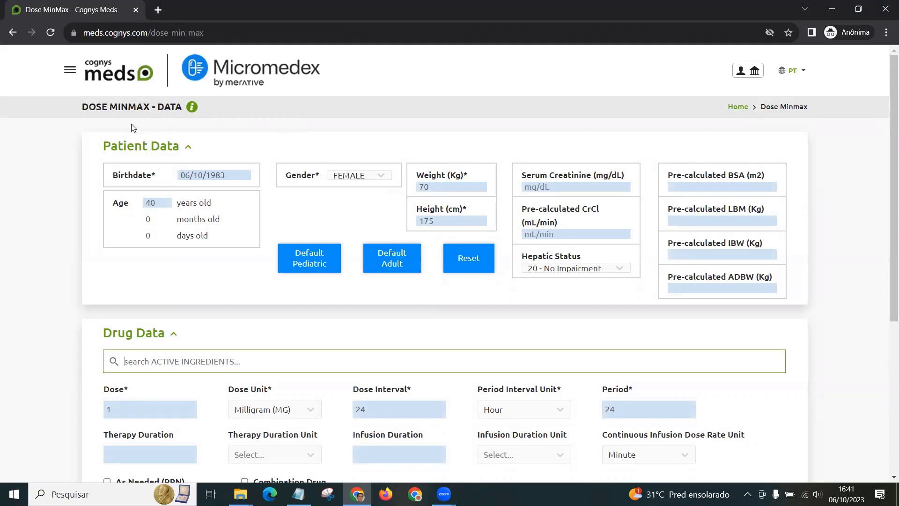
click(153, 147)
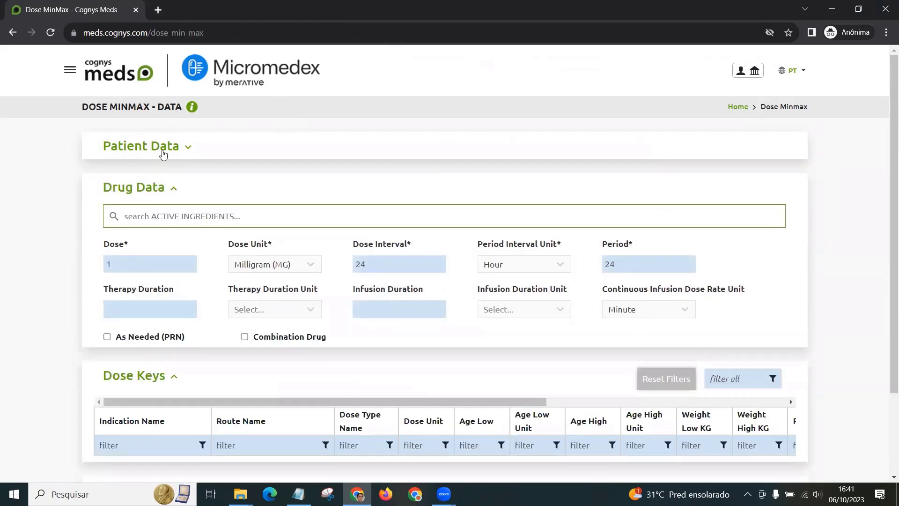
click(161, 189)
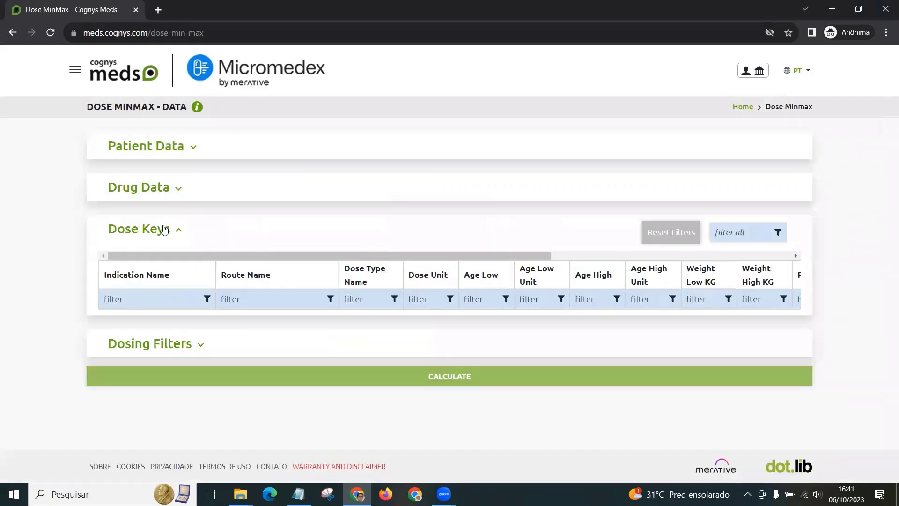
click(173, 156)
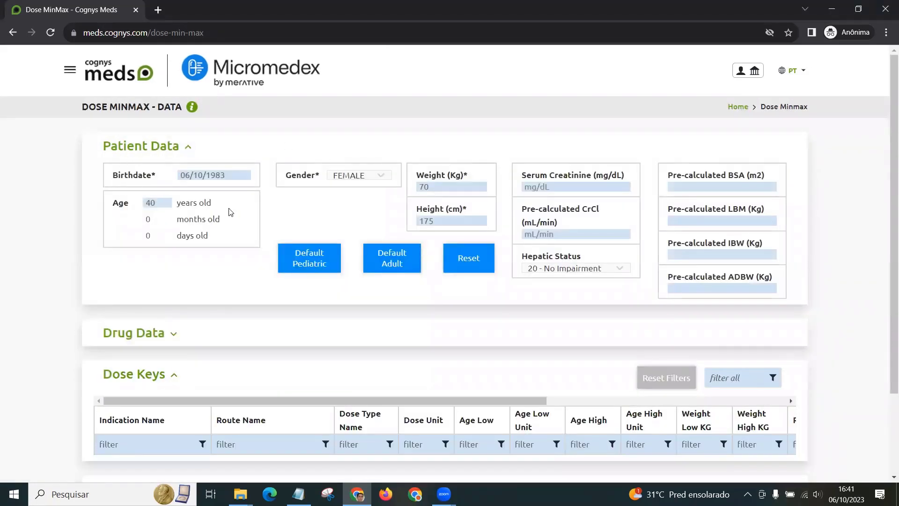
click(218, 174)
click(214, 166)
click(176, 335)
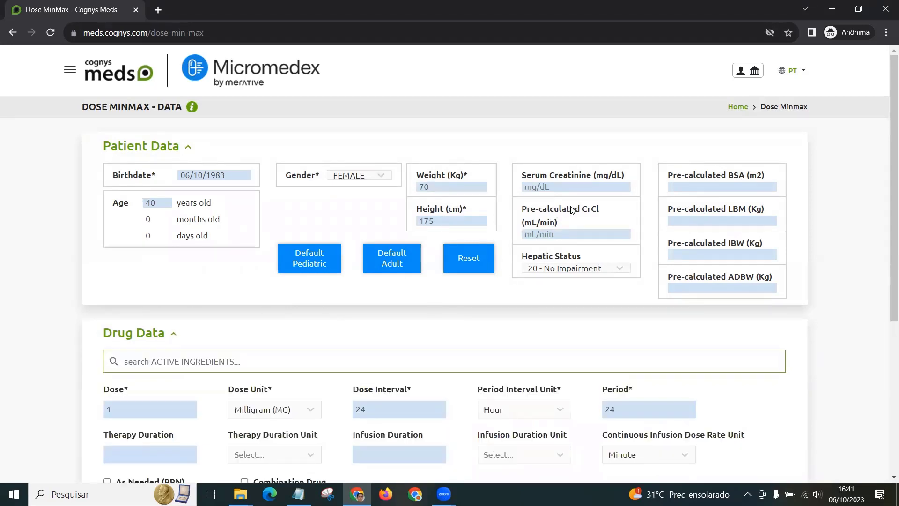
Step: Search the active ingredients for captopril and select the Captopril oral (systemic) 12.5 MG tablet
scroll(17, 216, down, 3)
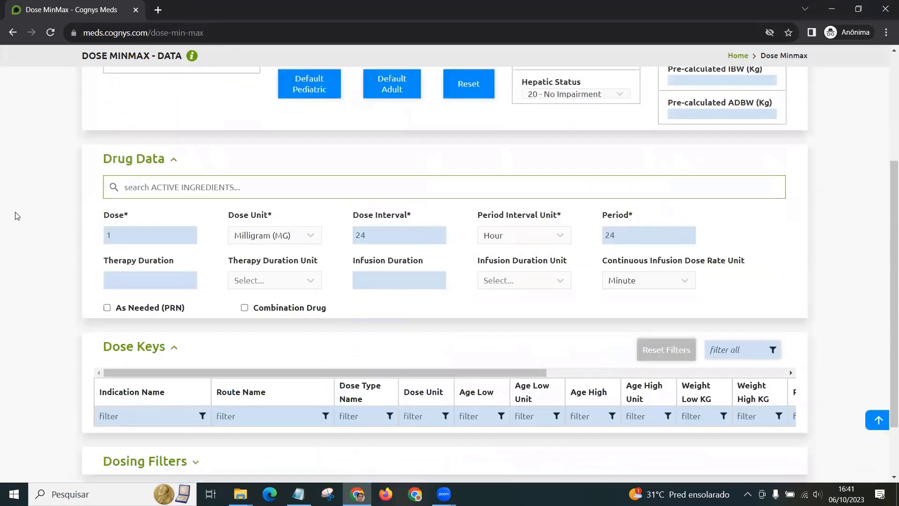
click(175, 187)
text(captopril)
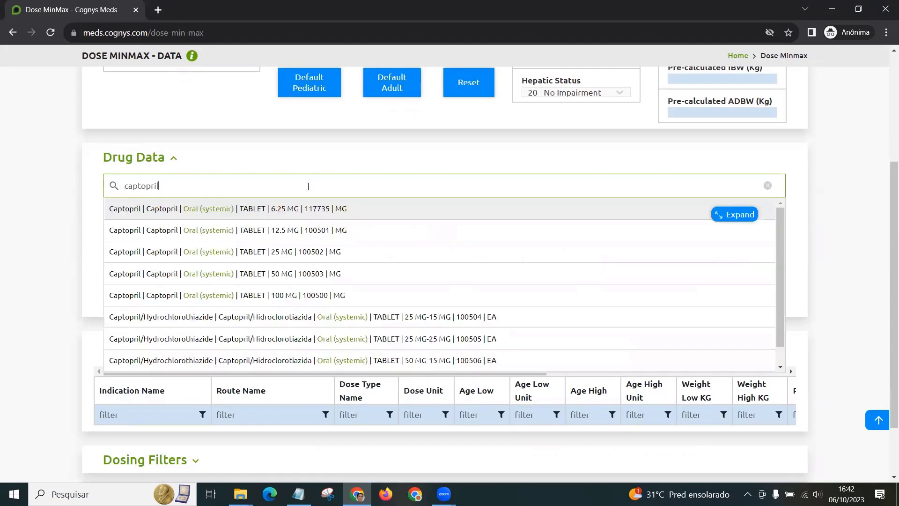
click(254, 231)
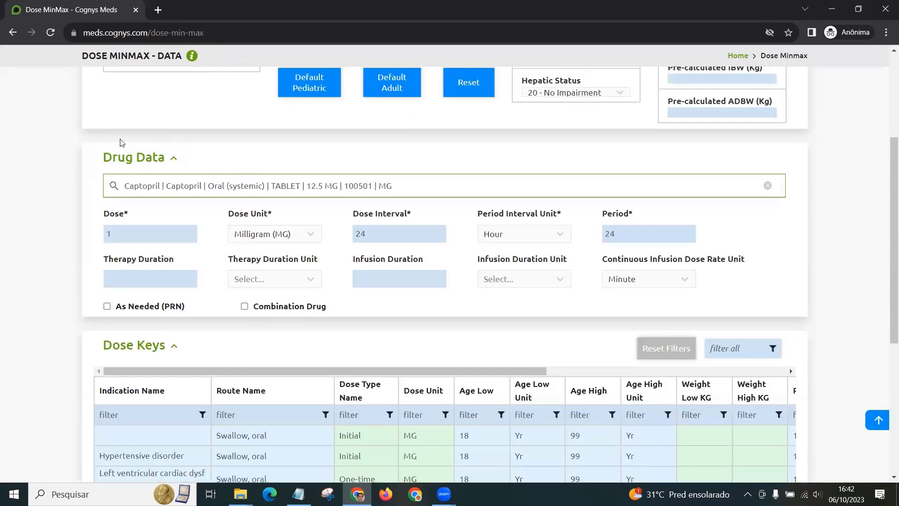
Step: Look over the captopril dose keys and set the dose in the drug data to 500 mg
scroll(52, 252, down, 2)
scroll(51, 252, down, 2)
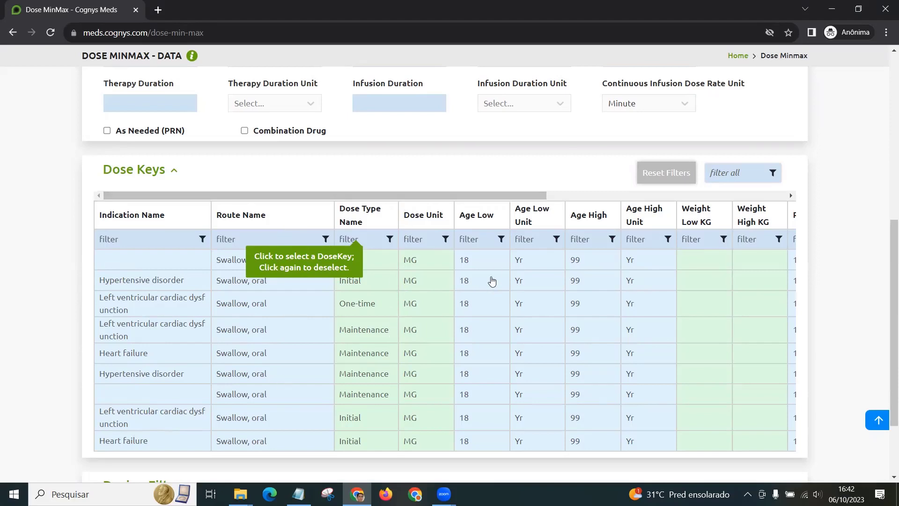
scroll(226, 266, up, 4)
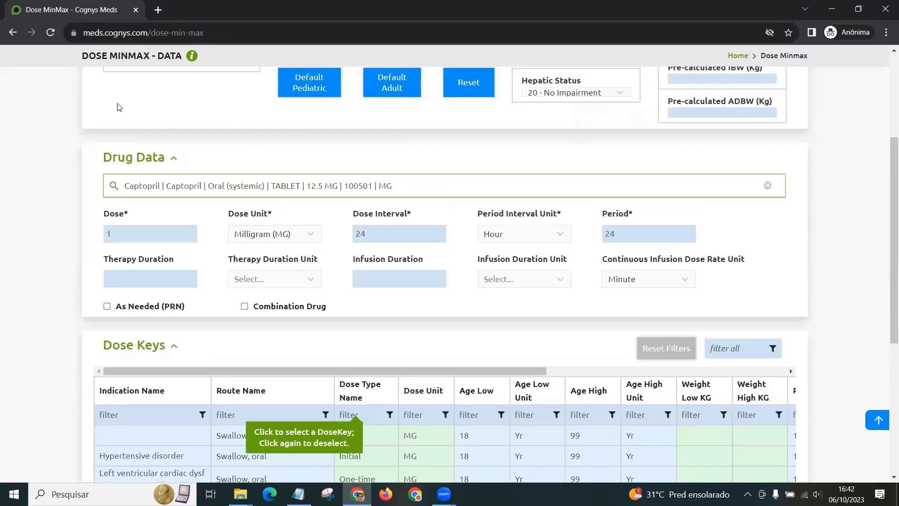
drag(147, 234, 64, 226)
text(500)
Step: Select the maintenance dose key for left ventricular cardiac dysfunction, check its route and indication fields, and deselect it
scroll(212, 230, down, 6)
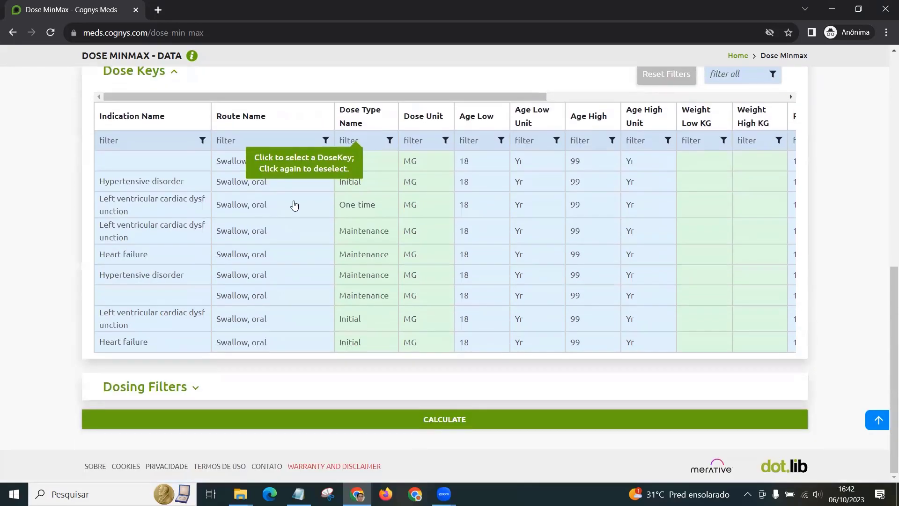
scroll(222, 172, up, 4)
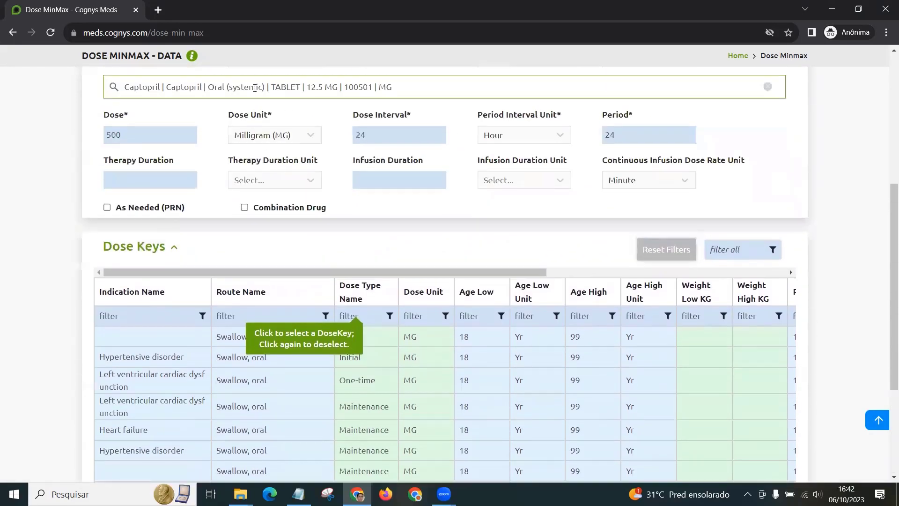
scroll(222, 172, up, 1)
scroll(215, 169, down, 5)
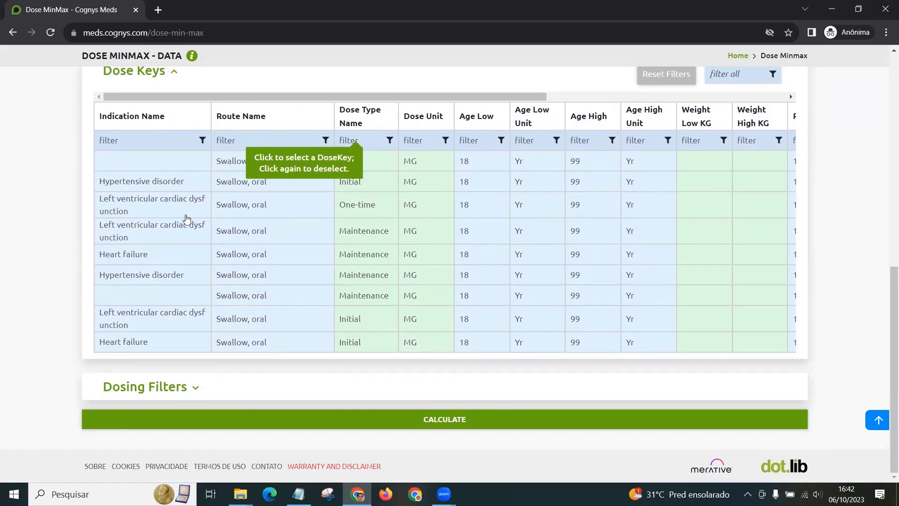
click(191, 236)
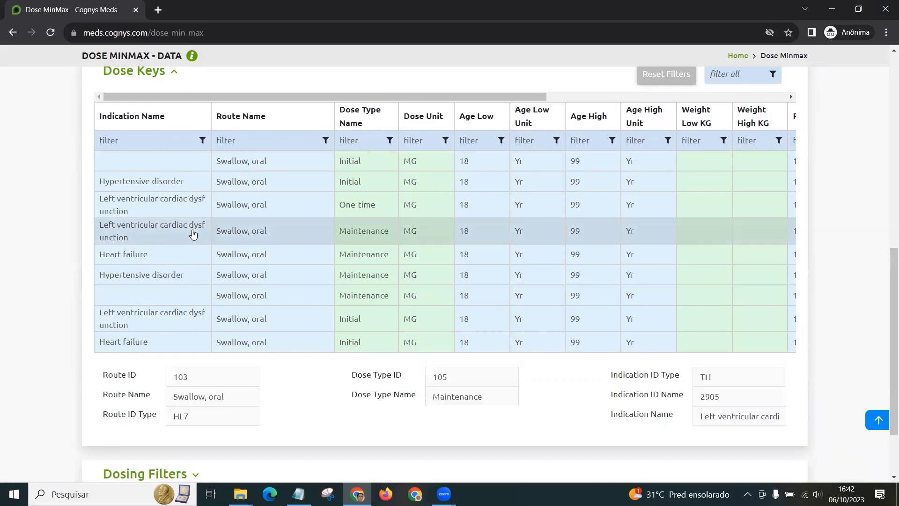
scroll(211, 255, down, 2)
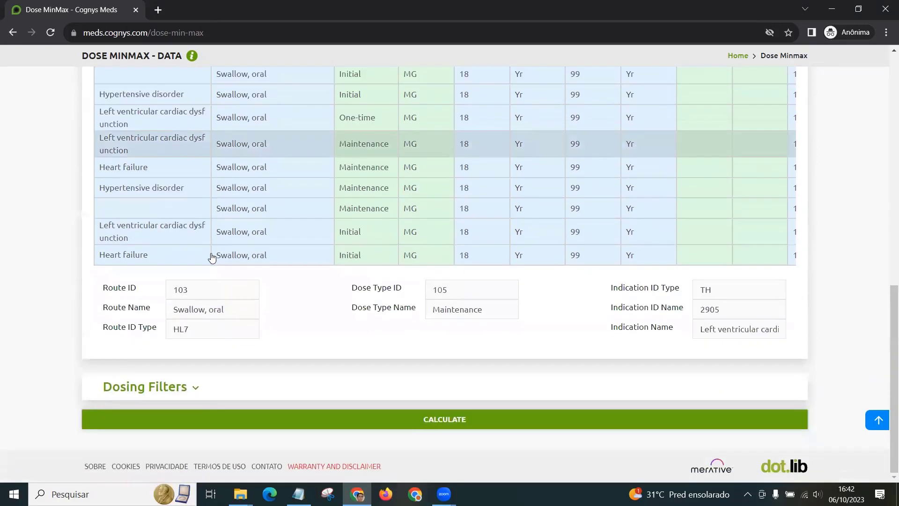
click(183, 156)
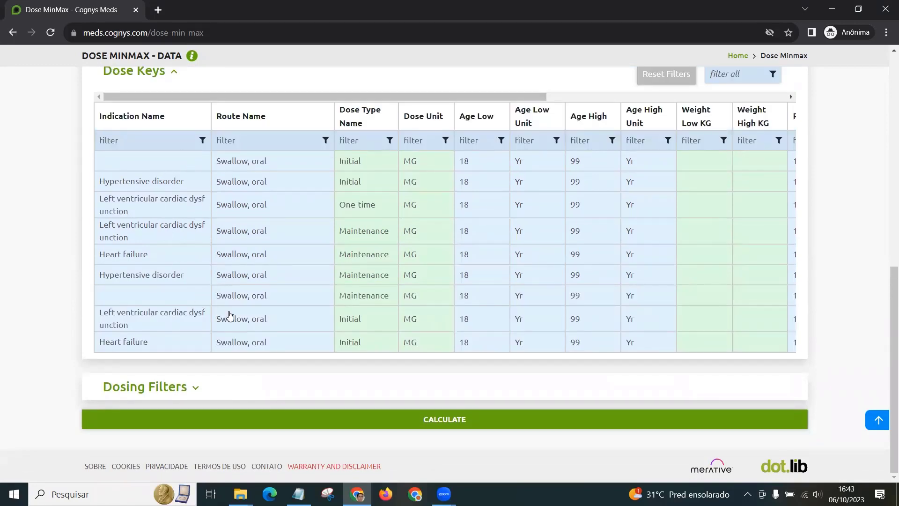
Step: Check the Dosing Filters options, collapse them and calculate the dose screening for captopril
click(190, 388)
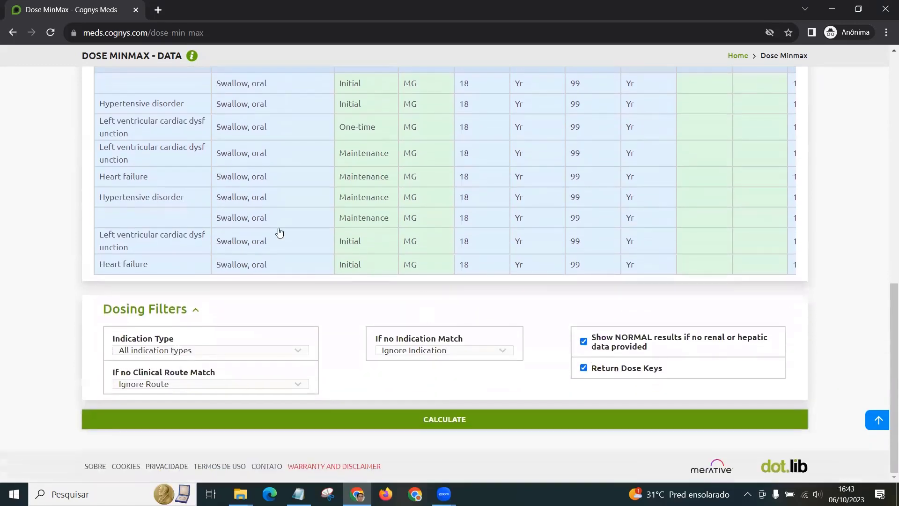
click(187, 314)
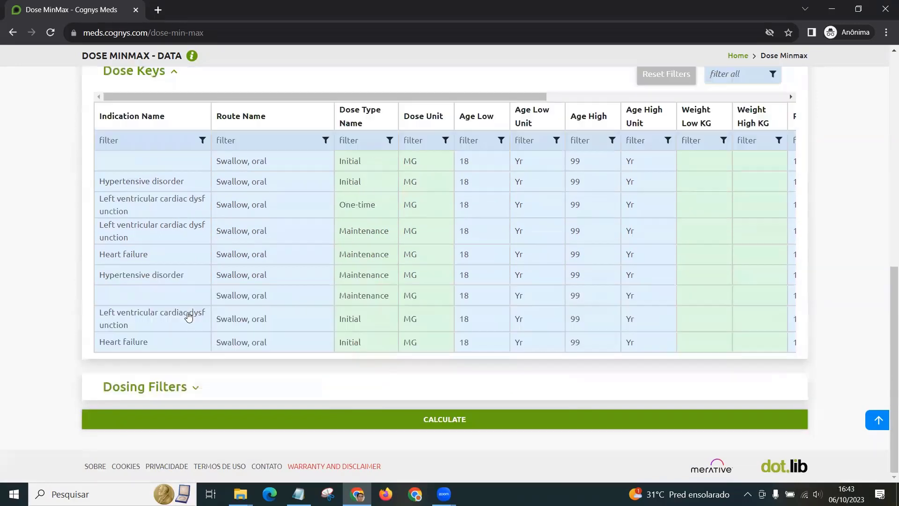
click(452, 426)
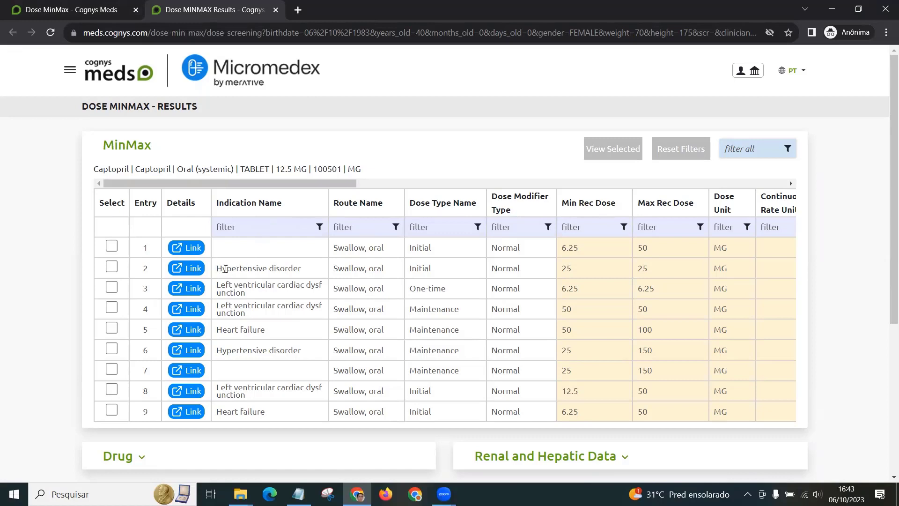
Step: Examine the initial dose type and minimum recommended dose for the hypertensive disorder entry in the results
drag(225, 269, 312, 269)
click(296, 266)
double_click(419, 269)
click(570, 271)
Step: Examine the recommended maintenance doses for heart failure and hypertensive disorder, plus the dose interval and period dose columns
double_click(441, 330)
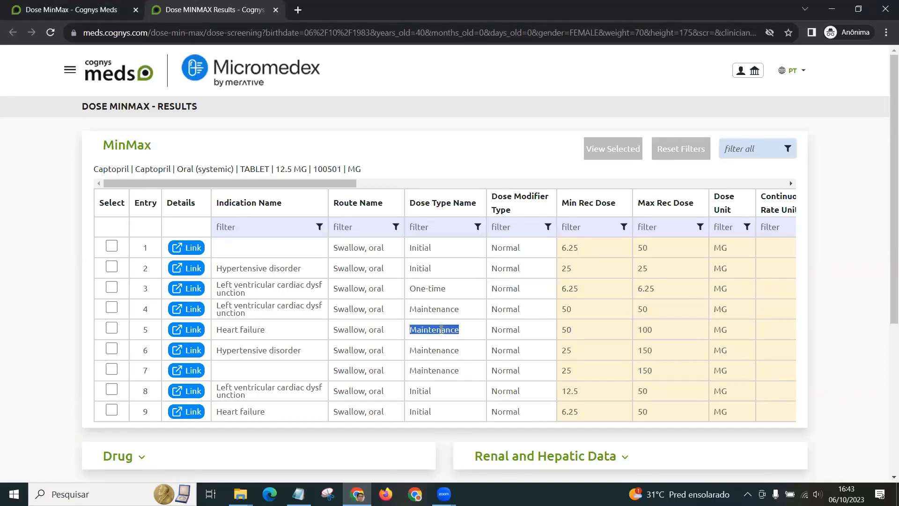
double_click(562, 331)
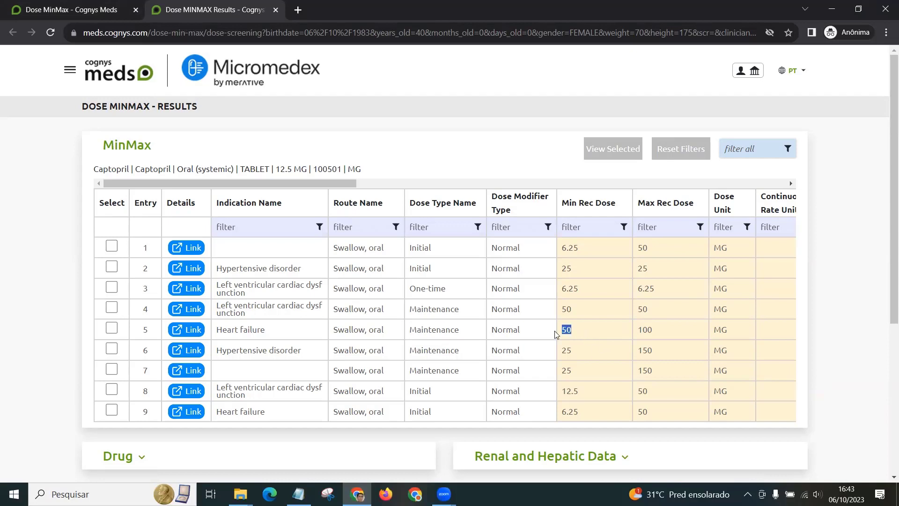
double_click(647, 330)
click(660, 333)
double_click(564, 355)
double_click(644, 351)
click(659, 331)
drag(340, 185, 566, 183)
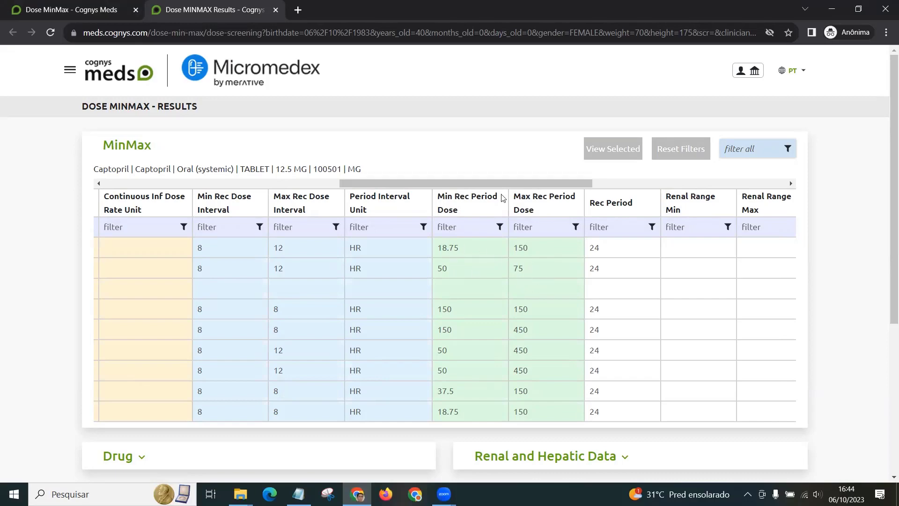
drag(476, 184, 240, 183)
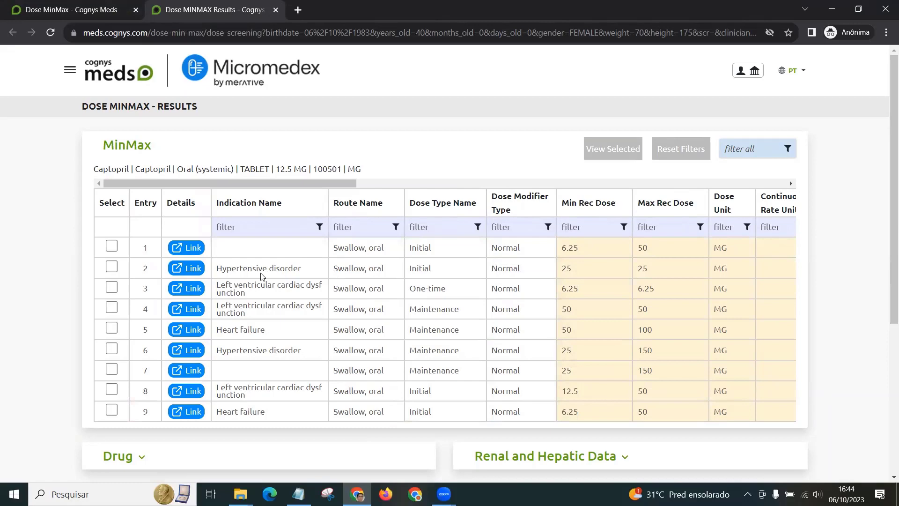
Step: Open the details of the heart failure maintenance entry and review its dose keys, modifier and dose ranges
click(186, 333)
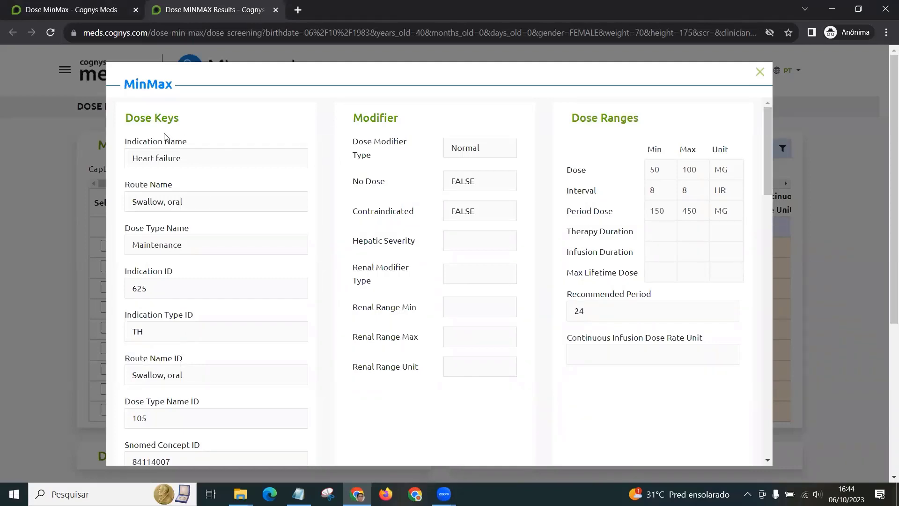
drag(124, 117, 236, 119)
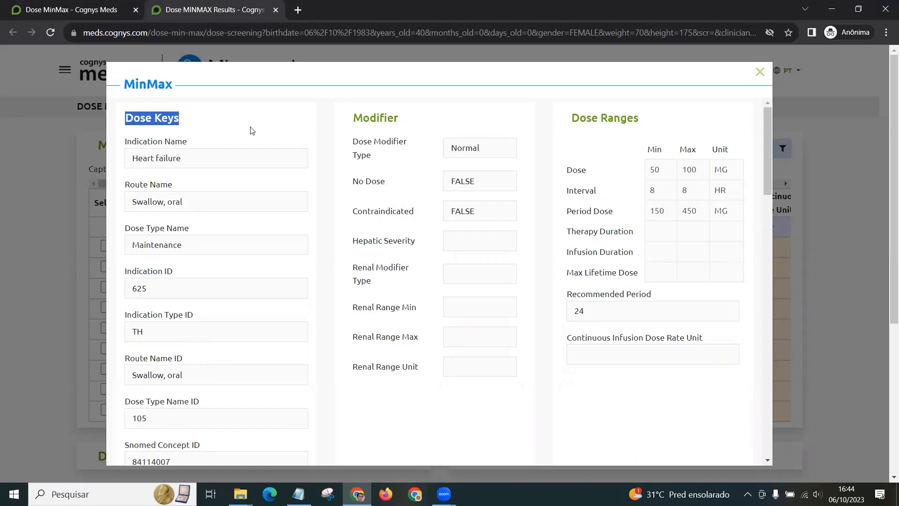
click(251, 131)
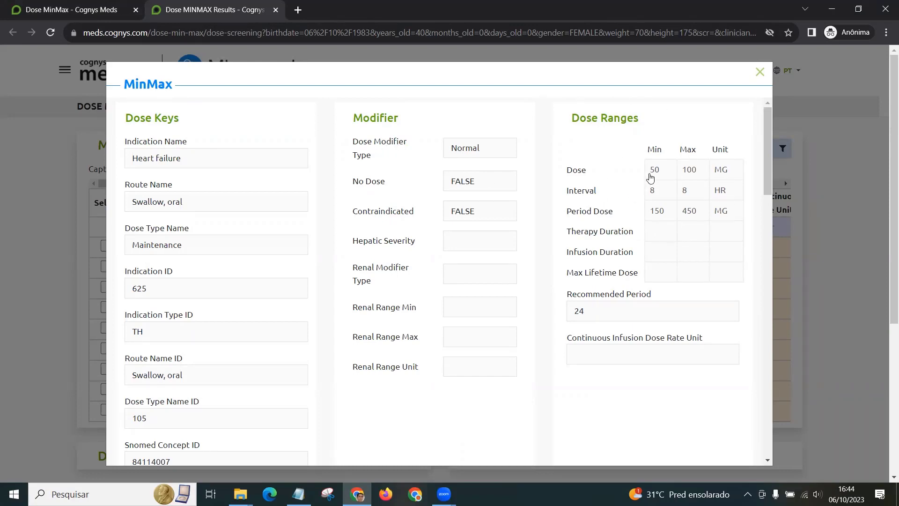
Step: Examine the screening status flags and the overdose and subtherapeutic dosing alerts of the heart failure entry
scroll(541, 219, down, 6)
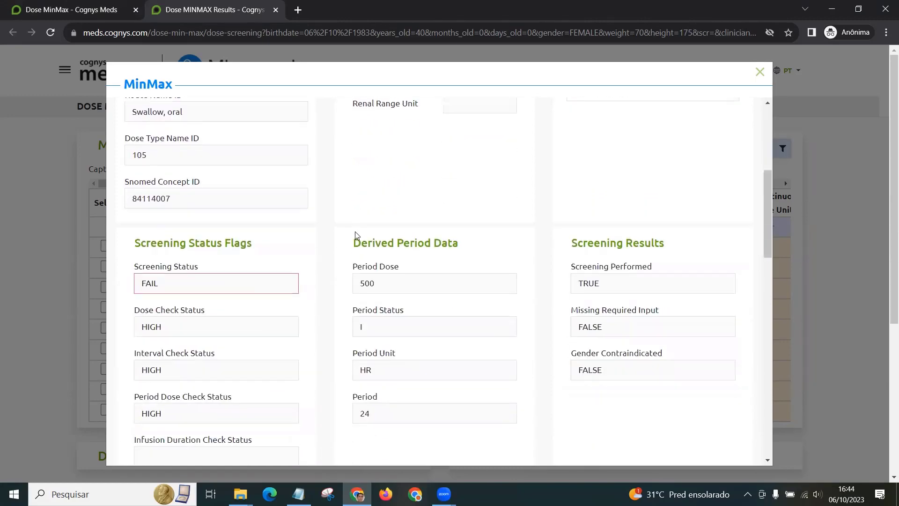
scroll(396, 227, down, 14)
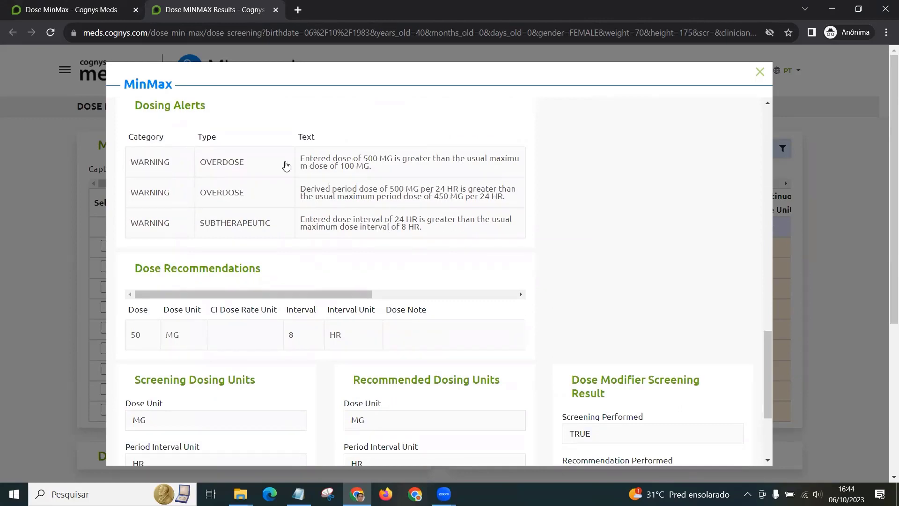
scroll(172, 186, up, 1)
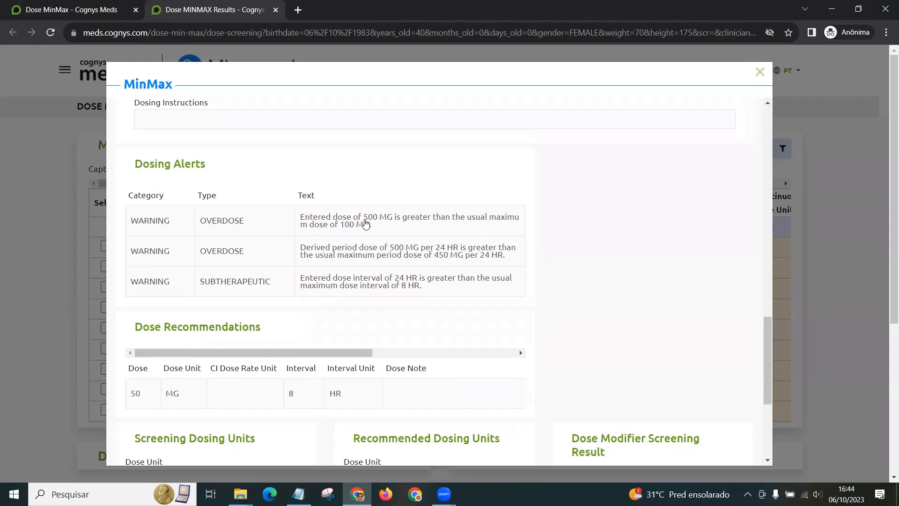
double_click(366, 219)
click(463, 225)
scroll(327, 227, up, 15)
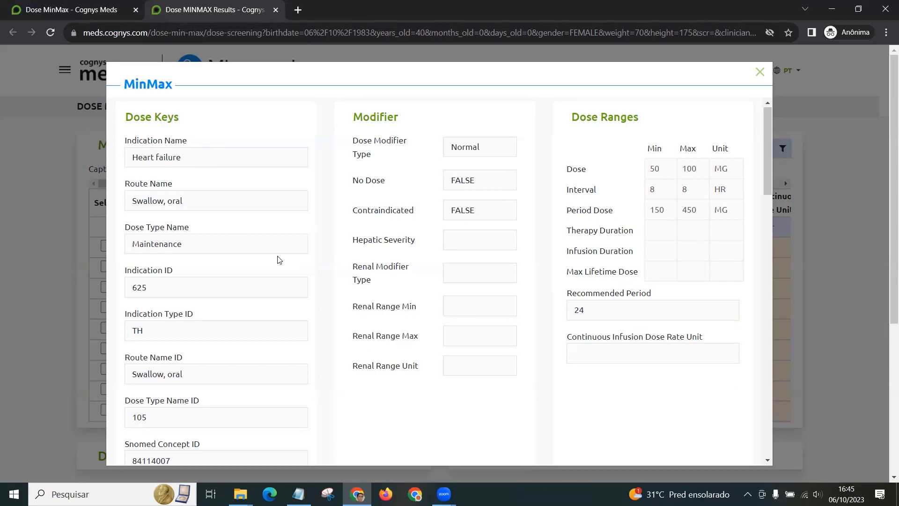
scroll(363, 295, down, 15)
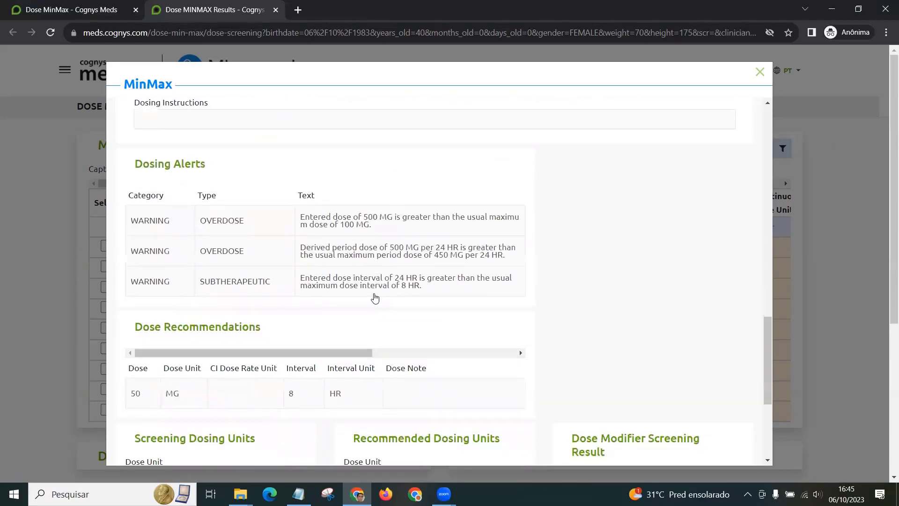
Step: Review the dose recommendations in the heart failure entry's details and close the details
scroll(417, 286, down, 2)
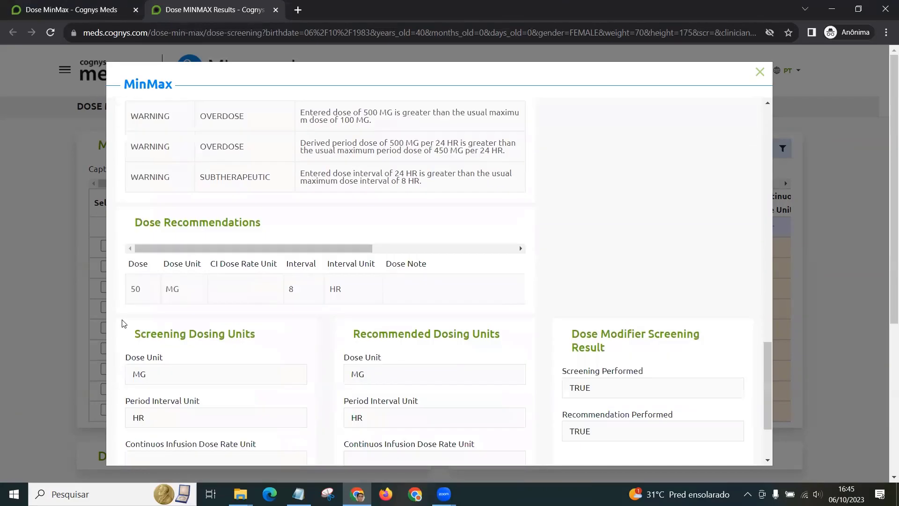
drag(135, 209, 307, 214)
click(308, 216)
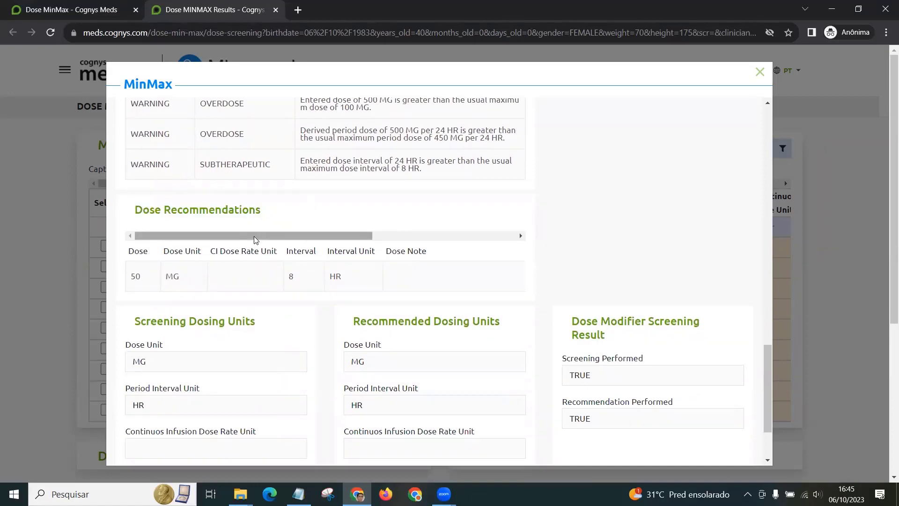
click(759, 72)
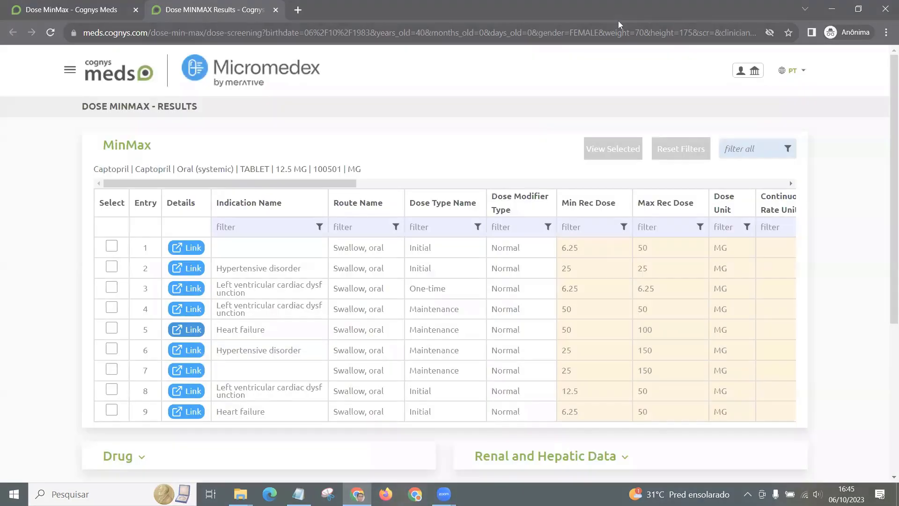